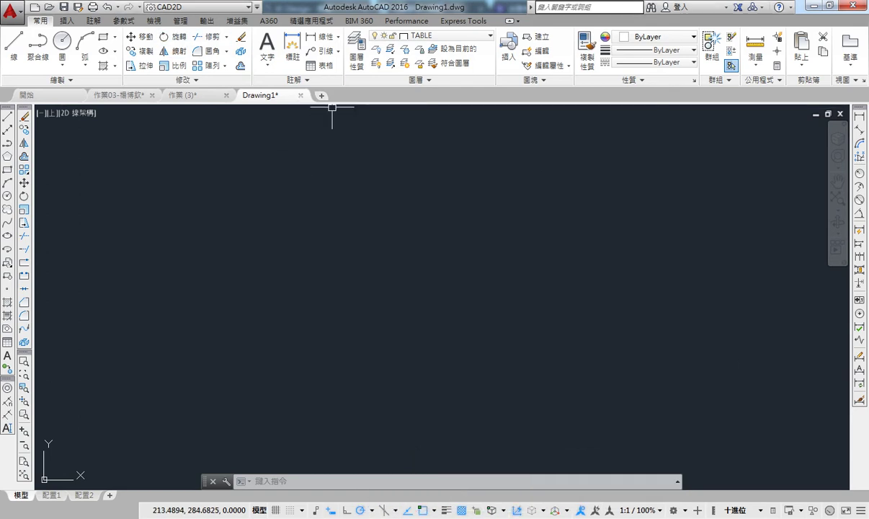
# On the Annotate tab, check that TBS01 is the current table style, then close the manager
pyautogui.click(104, 22)
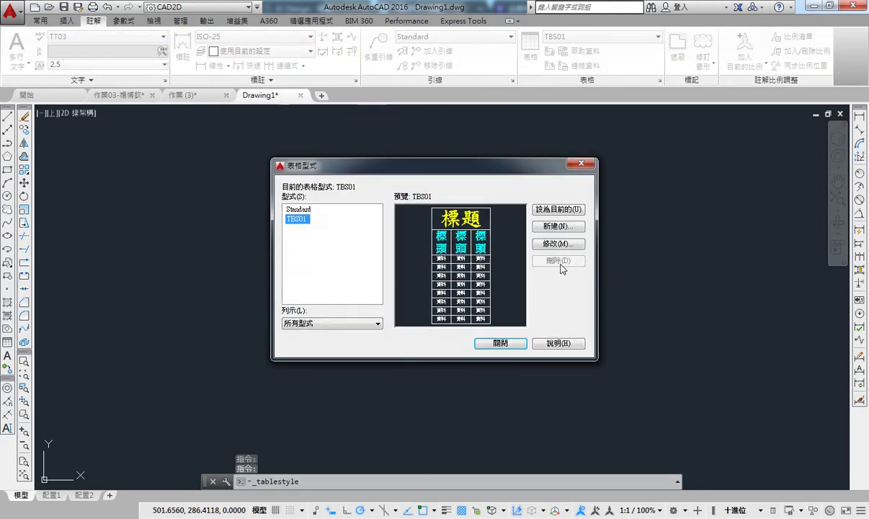
pyautogui.click(581, 163)
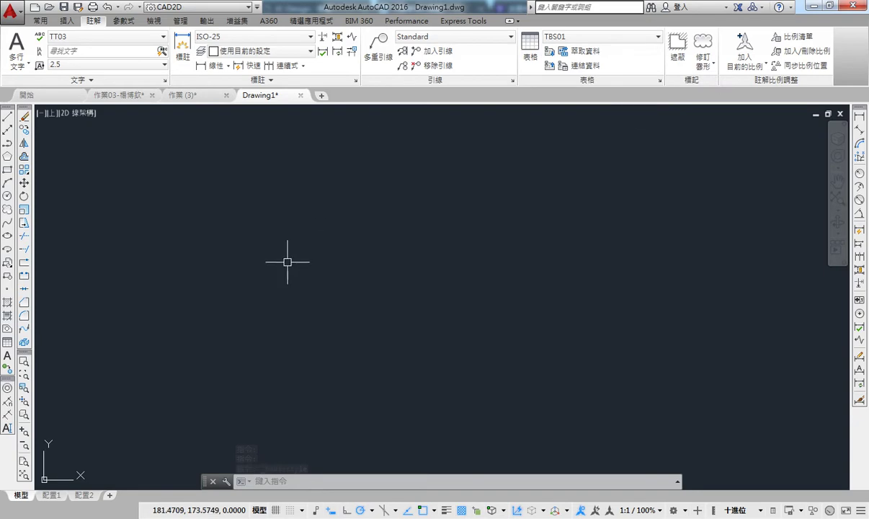
# Start the TB table command to bring up the Insert Table settings
pyautogui.write('TB')
pyautogui.press('Return')
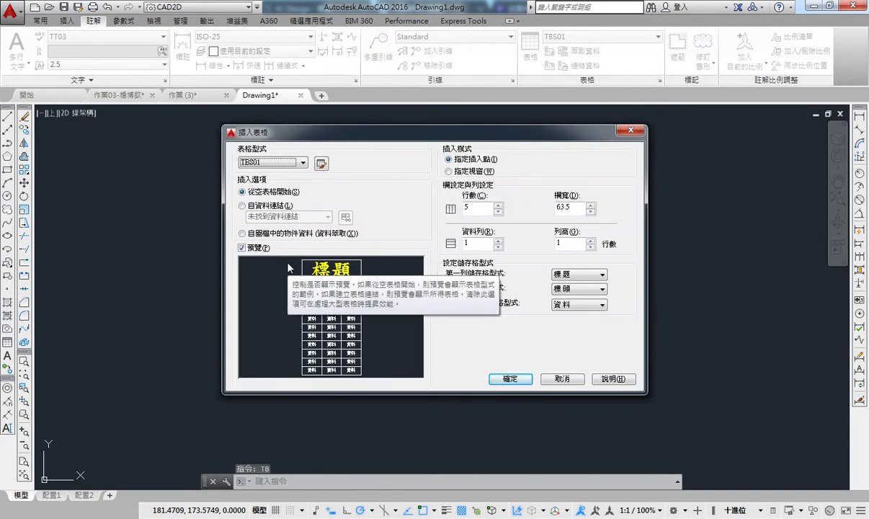
pyautogui.click(630, 129)
pyautogui.click(529, 43)
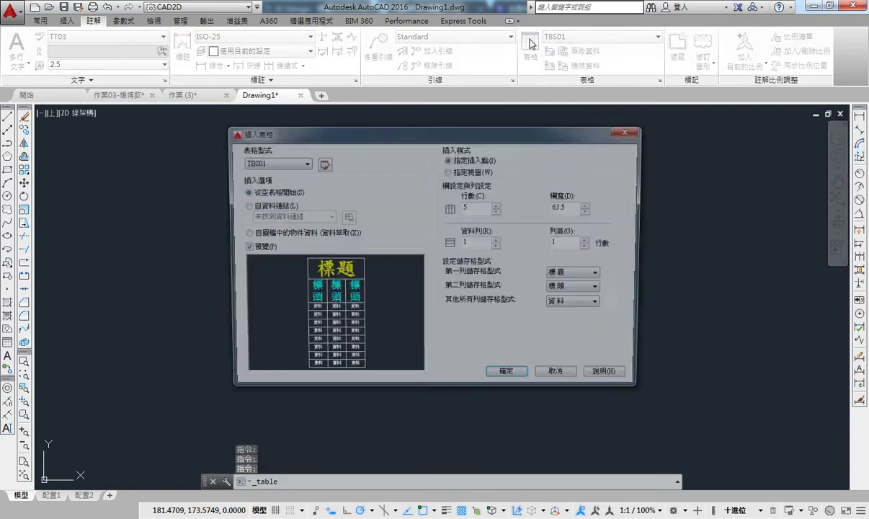
pyautogui.moveTo(378, 134); pyautogui.dragTo(339, 127)
# Choose TBS01 as the table style and review the column and data row counts
pyautogui.click(271, 157)
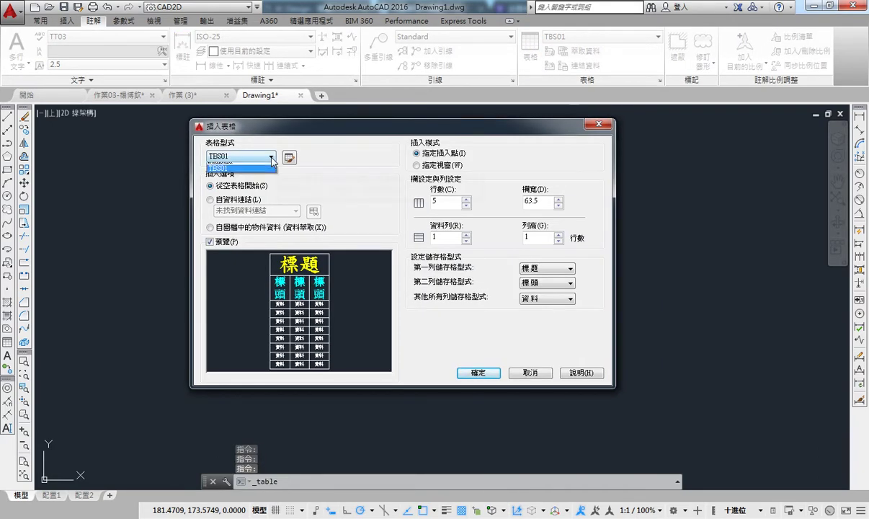
pyautogui.click(220, 178)
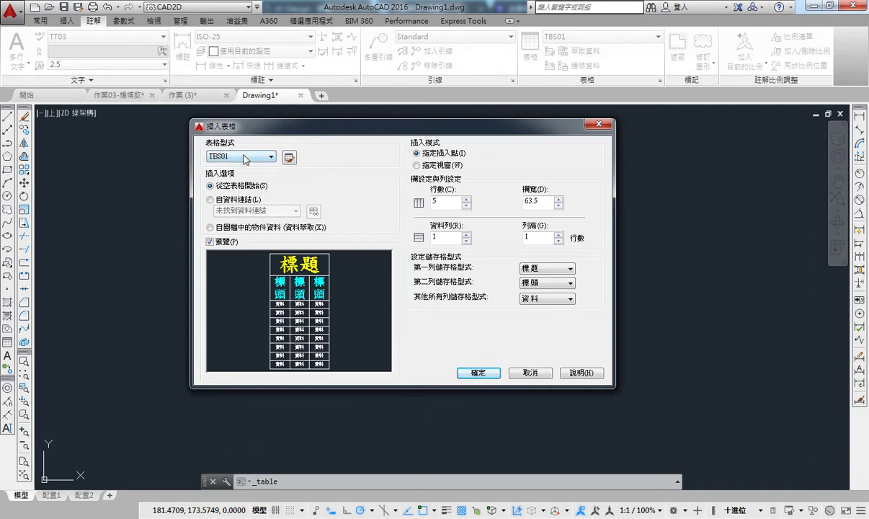
pyautogui.click(245, 160)
pyautogui.click(223, 168)
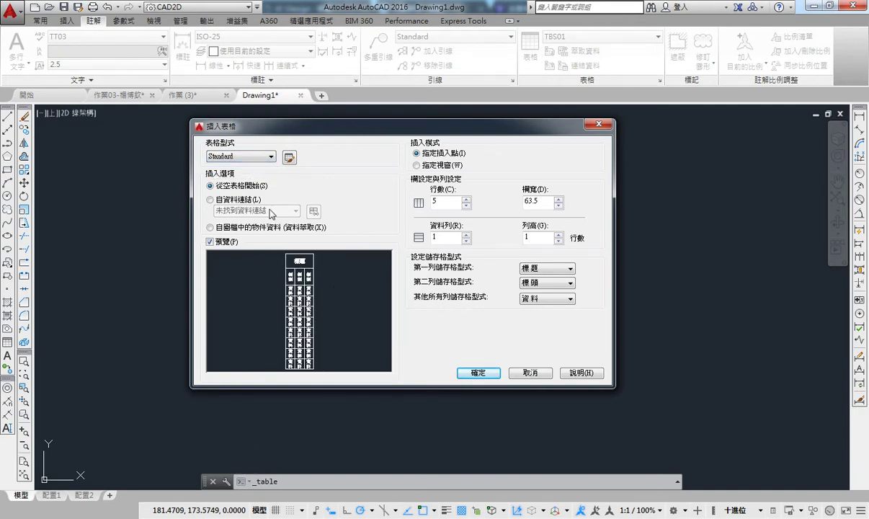
pyautogui.click(240, 158)
pyautogui.click(232, 176)
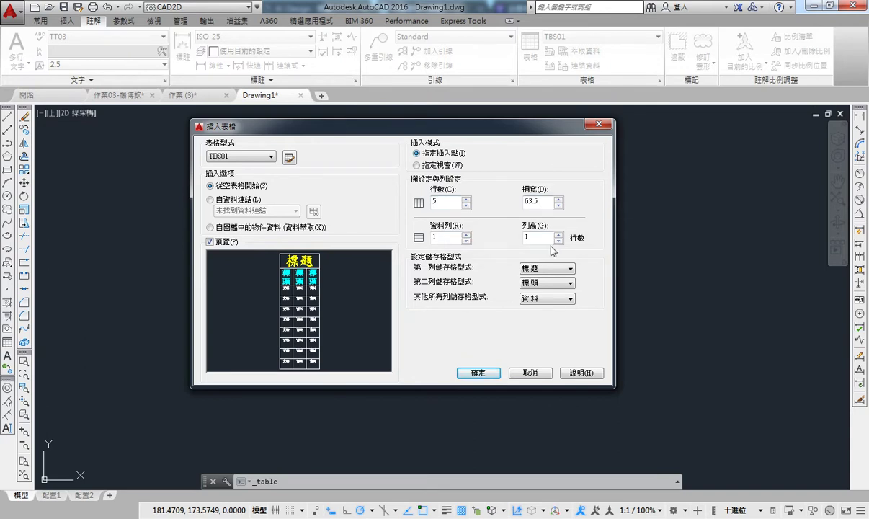
pyautogui.doubleClick(439, 201)
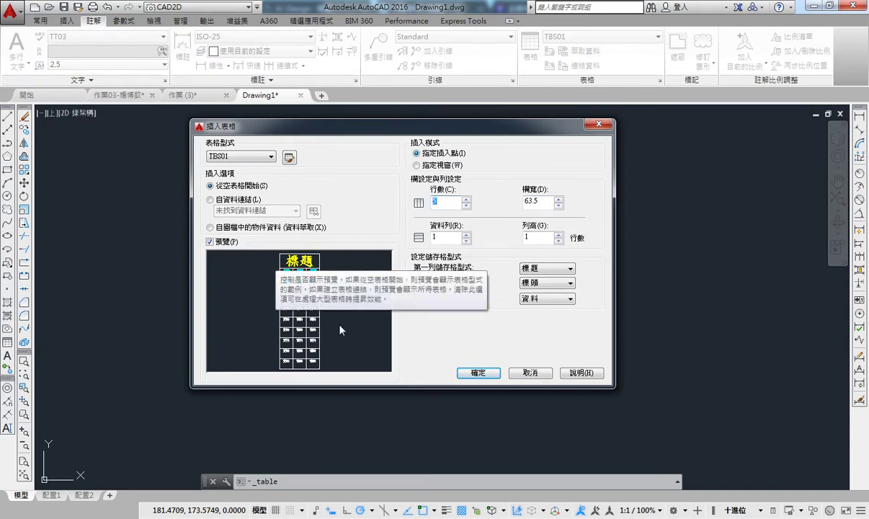
pyautogui.click(438, 237)
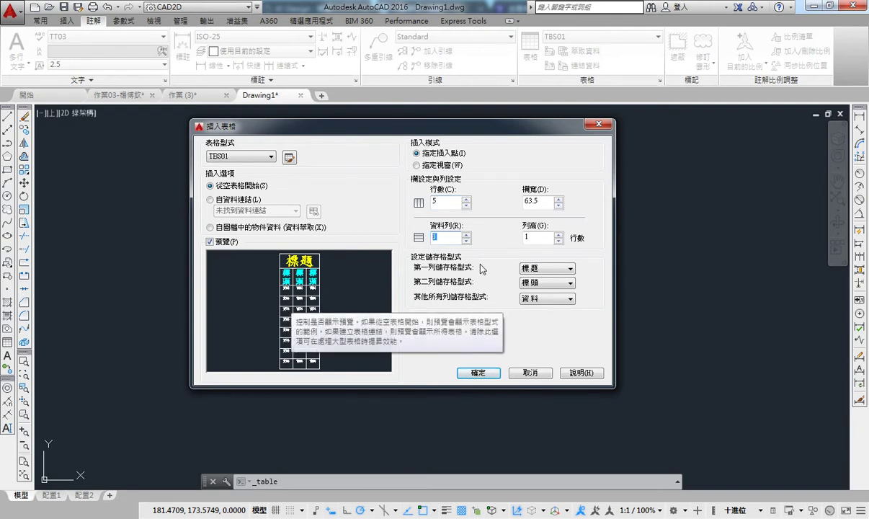
pyautogui.click(450, 206)
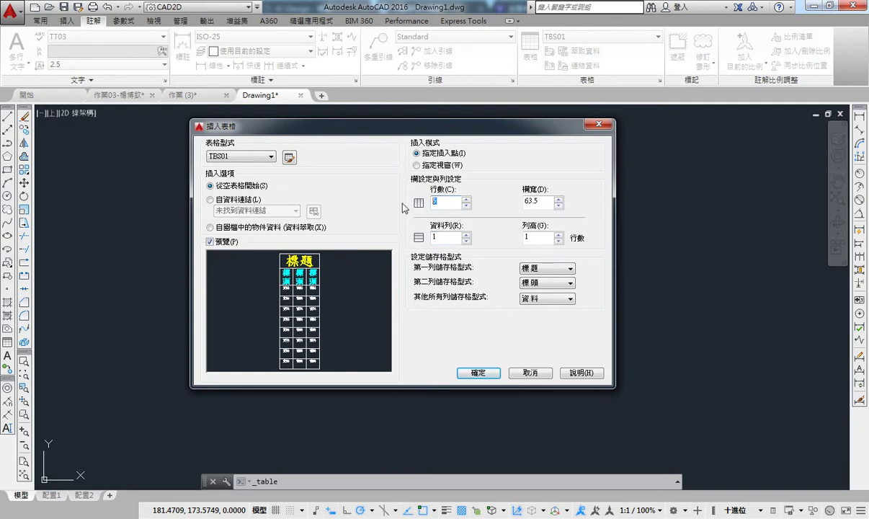
# Set 10 data rows and a column width of 50, keeping 5 columns and row height 1
pyautogui.click(432, 235)
pyautogui.write('10')
pyautogui.press('Tab')
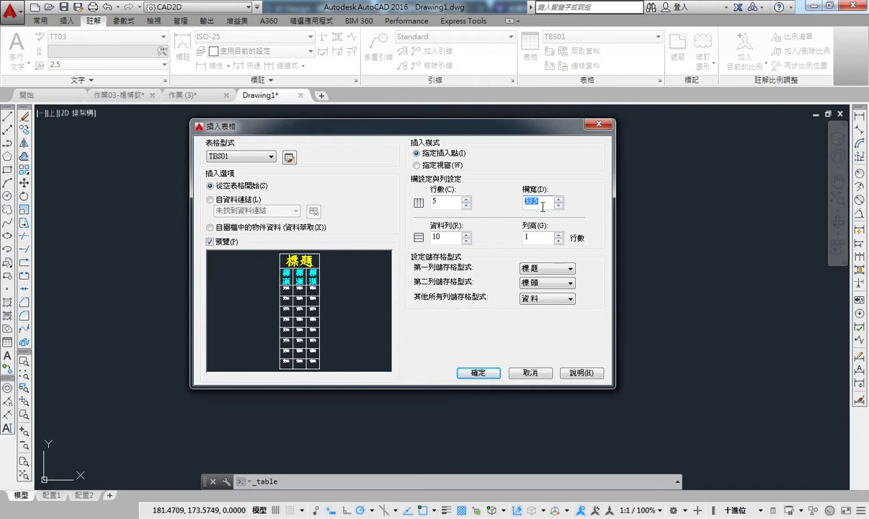
pyautogui.moveTo(540, 202)
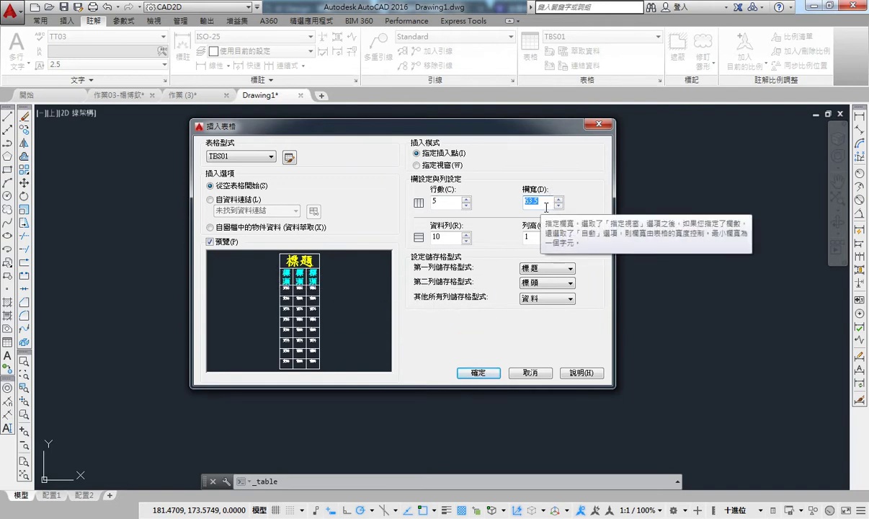
pyautogui.write('50')
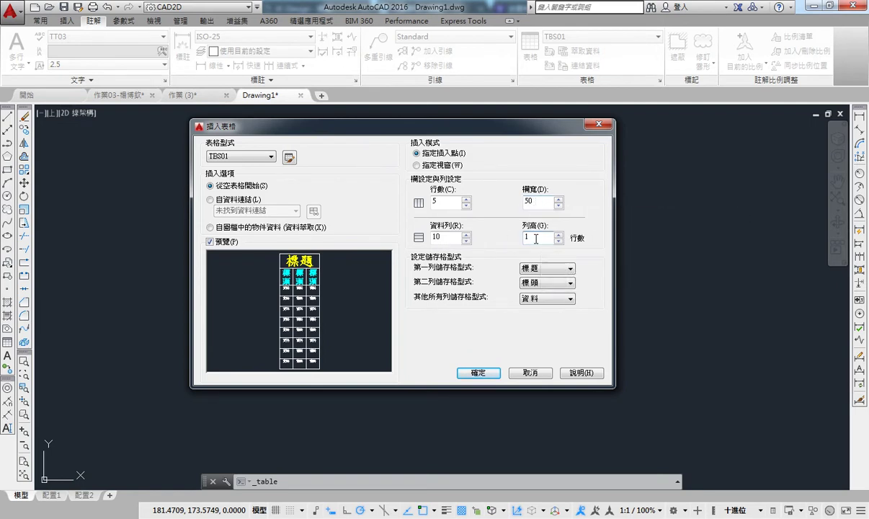
pyautogui.moveTo(537, 237)
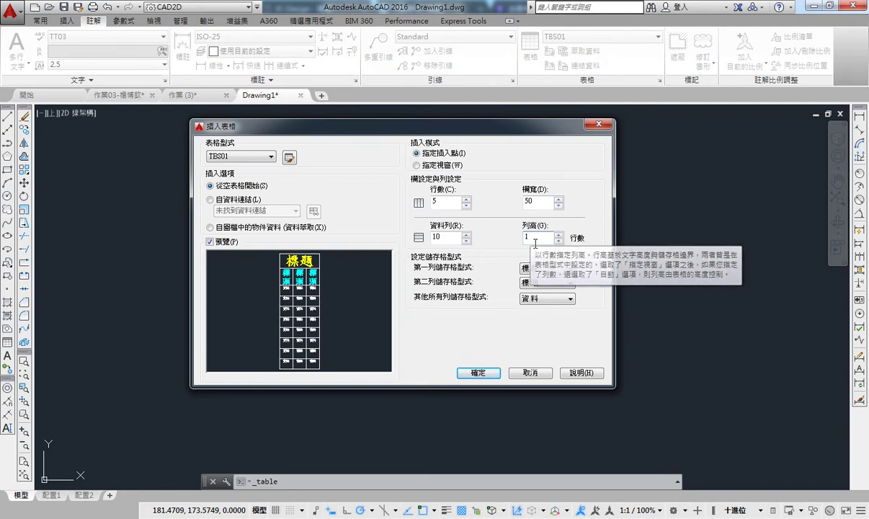
pyautogui.doubleClick(533, 238)
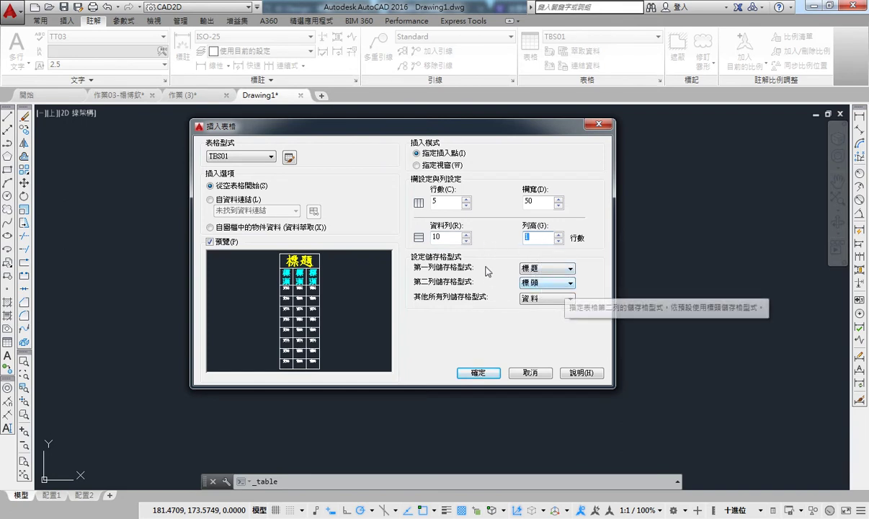
pyautogui.click(446, 205)
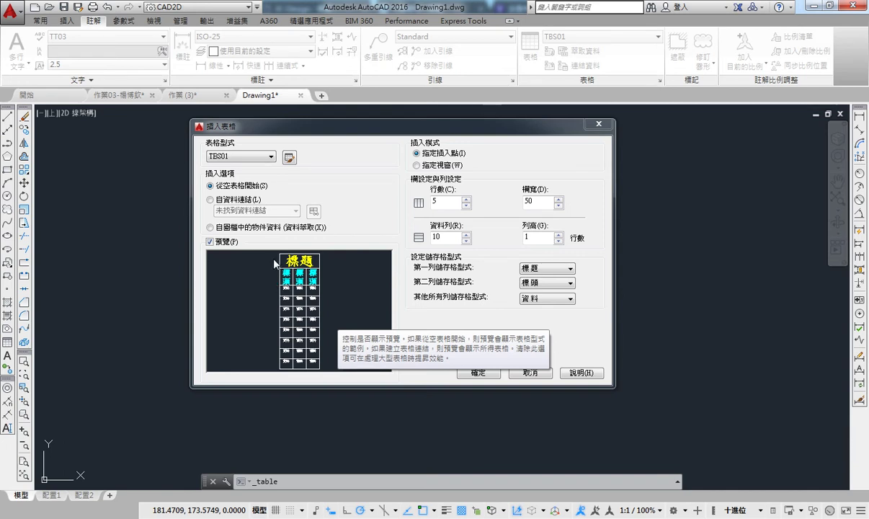
# Insert the table into the drawing and enter 'AAAAAAAA' as its title
pyautogui.click(497, 371)
pyautogui.click(256, 171)
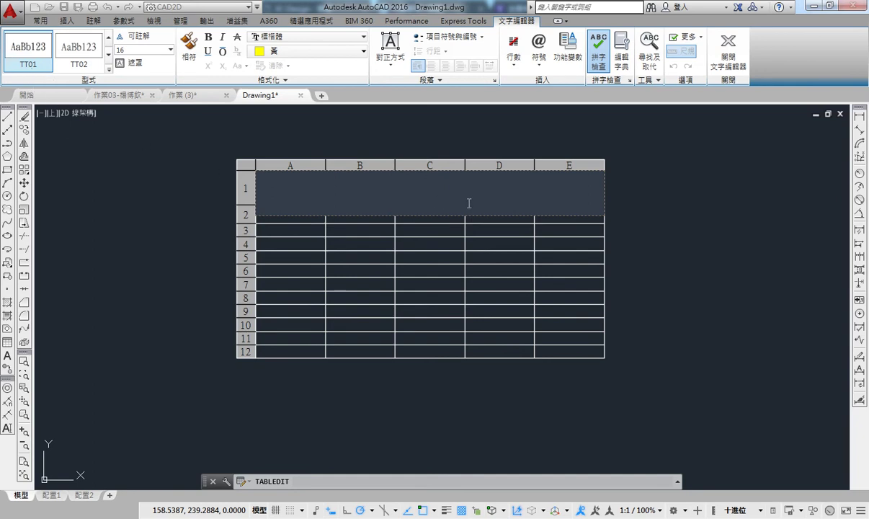
pyautogui.write('AA')
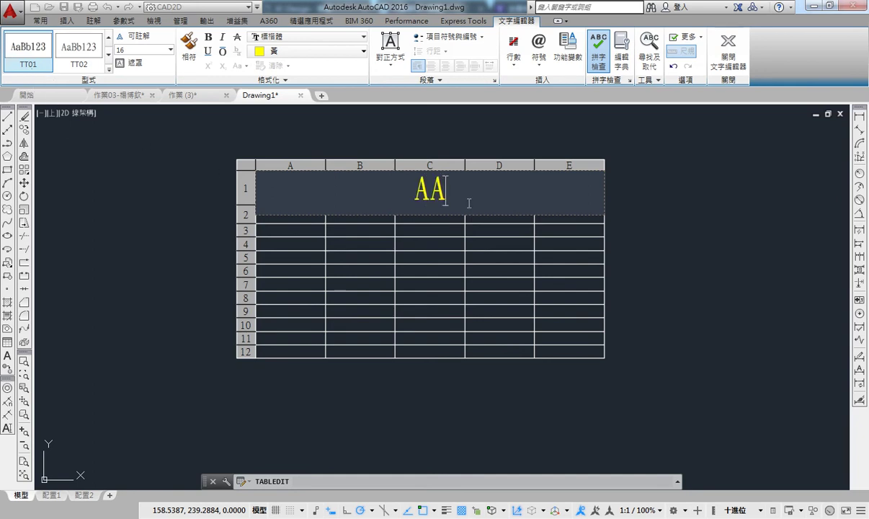
pyautogui.write('AAAAAA')
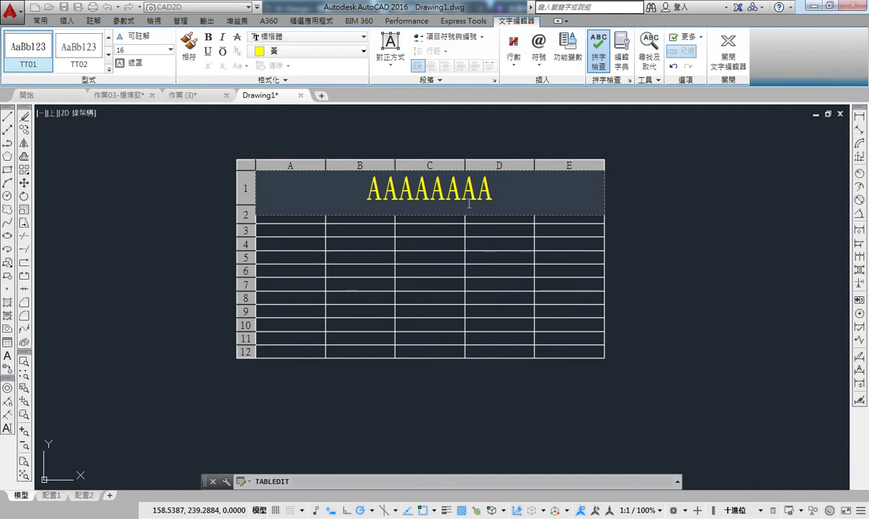
pyautogui.press('Tab')
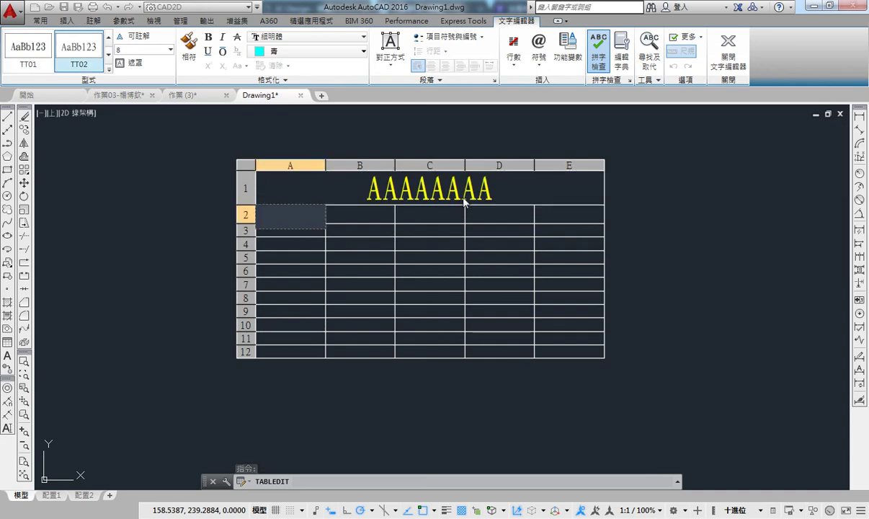
# Enter the header 'GGGGG' in cell A2
pyautogui.press('Tab')
pyautogui.press('Tab')
pyautogui.press('Tab')
pyautogui.press('Down')
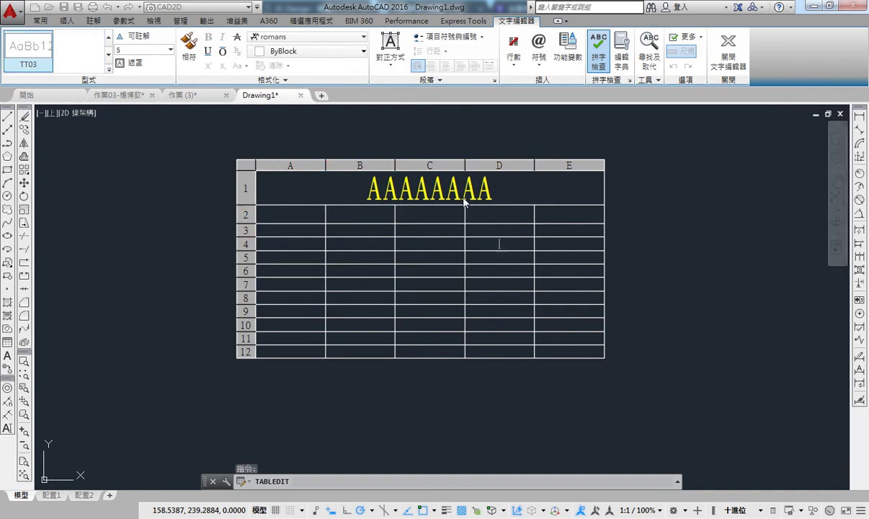
pyautogui.press('Left')
pyautogui.press('Left')
pyautogui.press('Up')
pyautogui.press('Right')
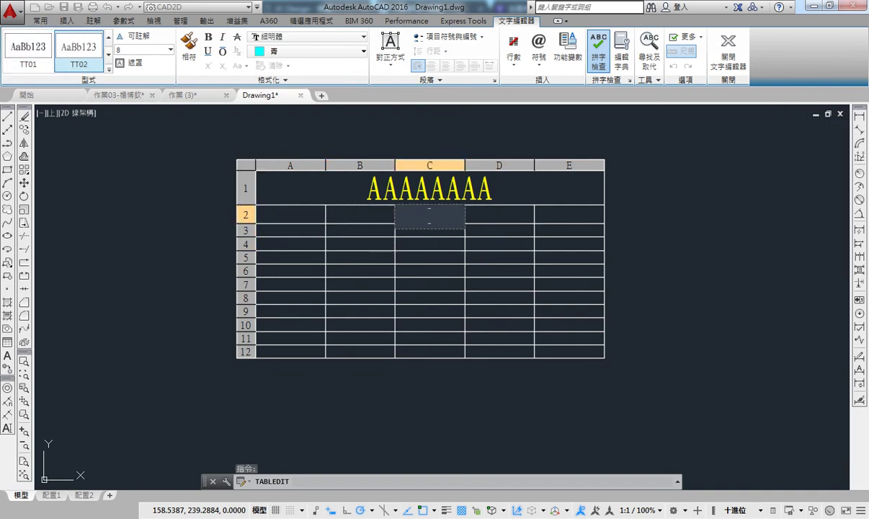
pyautogui.press('Down')
pyautogui.press('Down')
pyautogui.press('Down')
pyautogui.press('Down')
pyautogui.press('Left')
pyautogui.press('Left')
pyautogui.press('Right')
pyautogui.press('Right')
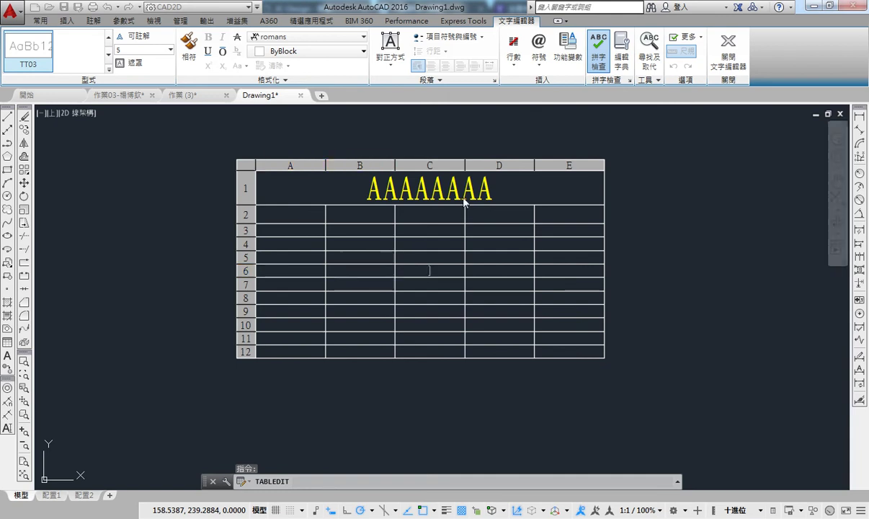
pyautogui.press('Right')
pyautogui.press('Up')
pyautogui.press('Up')
pyautogui.press('Up')
pyautogui.press('Up')
pyautogui.press('Left')
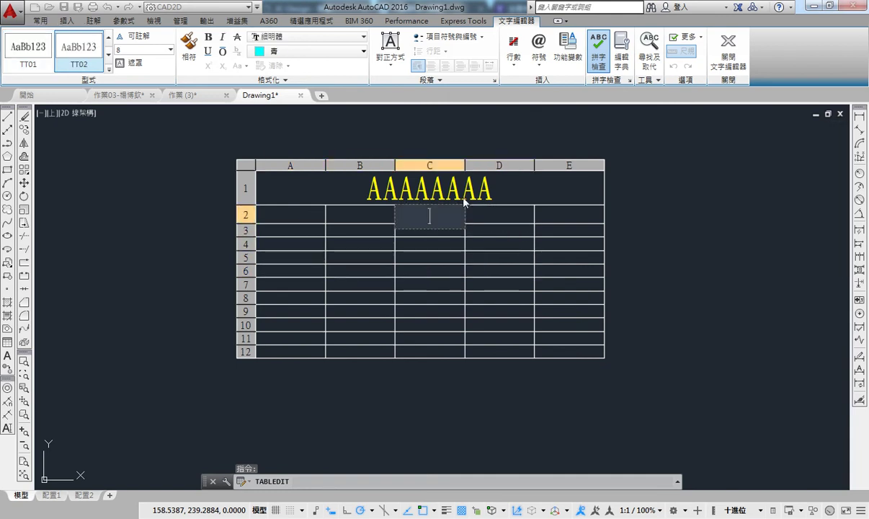
pyautogui.press('Left')
pyautogui.press('Left')
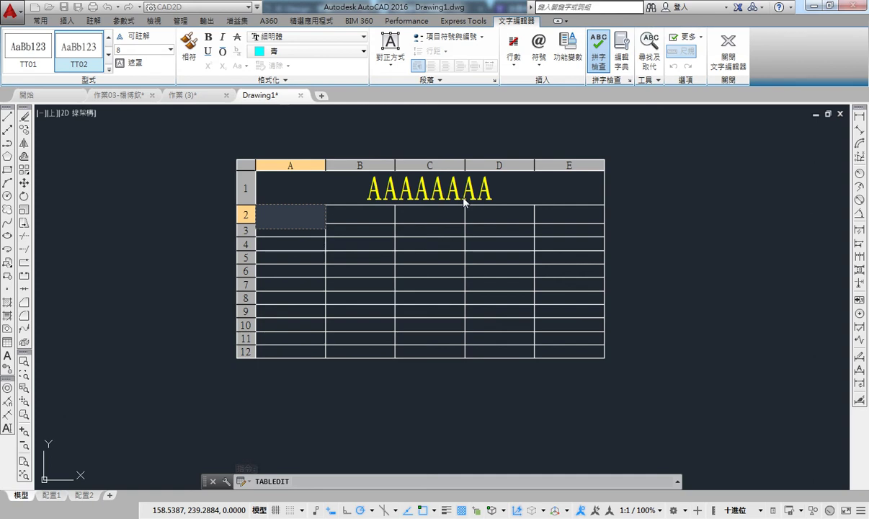
pyautogui.write('GGGGG')
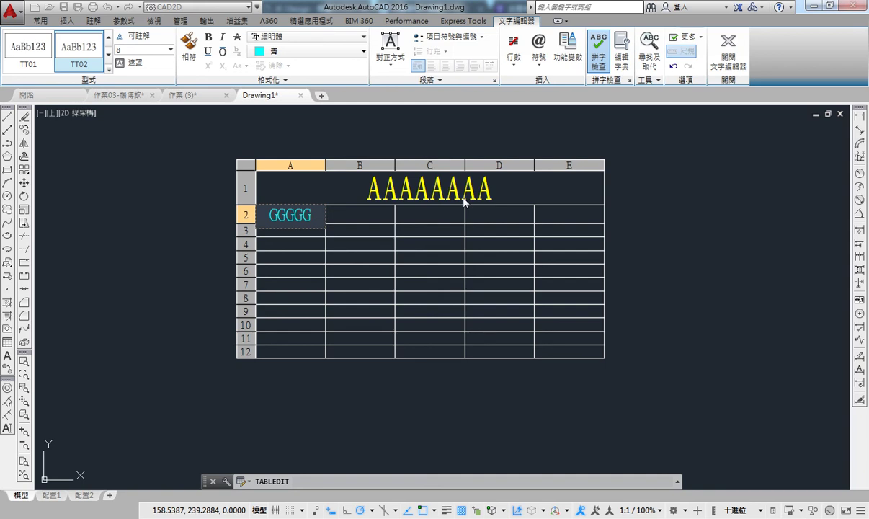
pyautogui.press('Return')
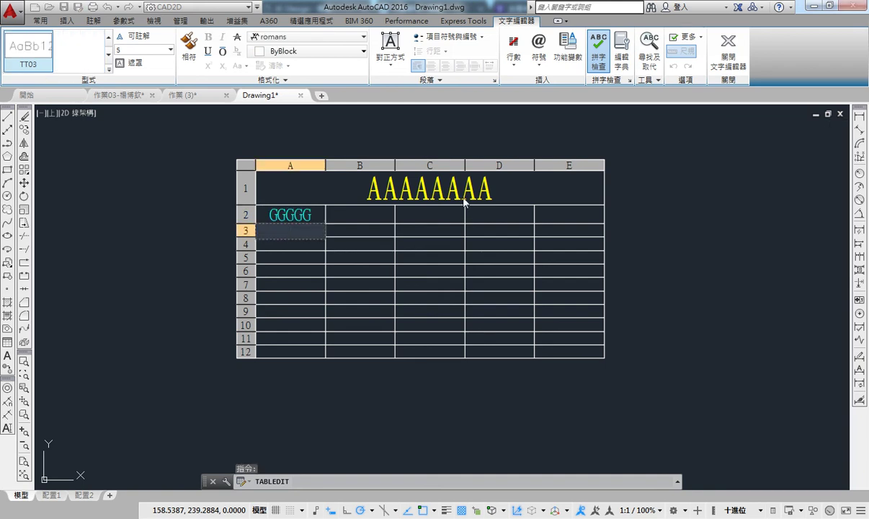
# Fill cells A3 through A9 with 'A'
pyautogui.write('A')
pyautogui.press('Return')
pyautogui.write('A')
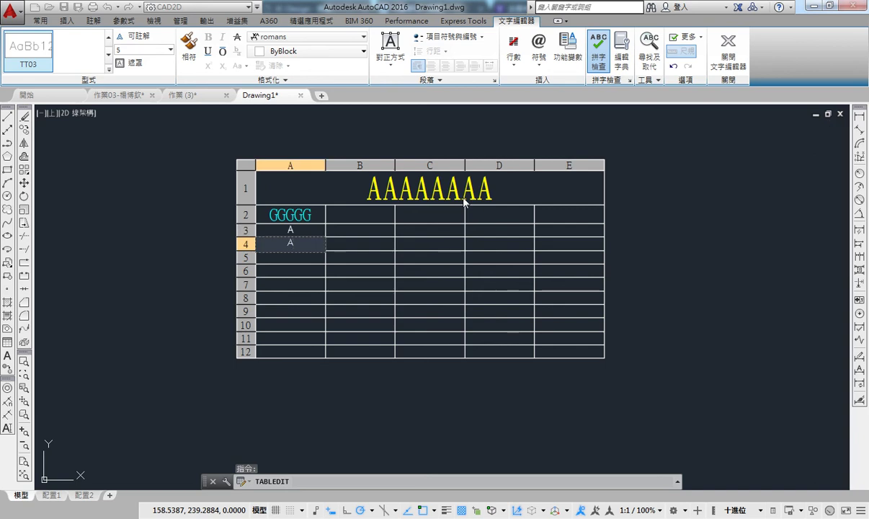
pyautogui.press('Return')
pyautogui.write('A')
pyautogui.press('Return')
pyautogui.write('A')
pyautogui.press('Return')
pyautogui.write('A')
pyautogui.press('Return')
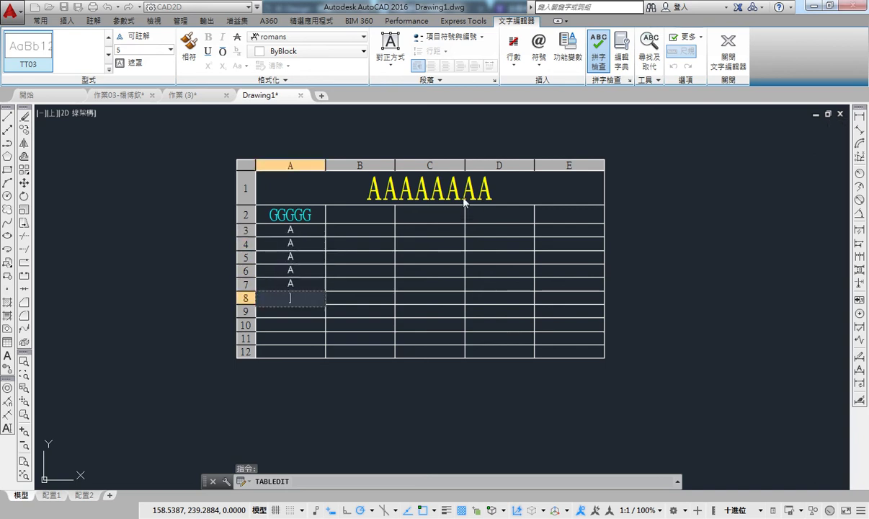
pyautogui.write('A')
pyautogui.press('Return')
pyautogui.press('Return')
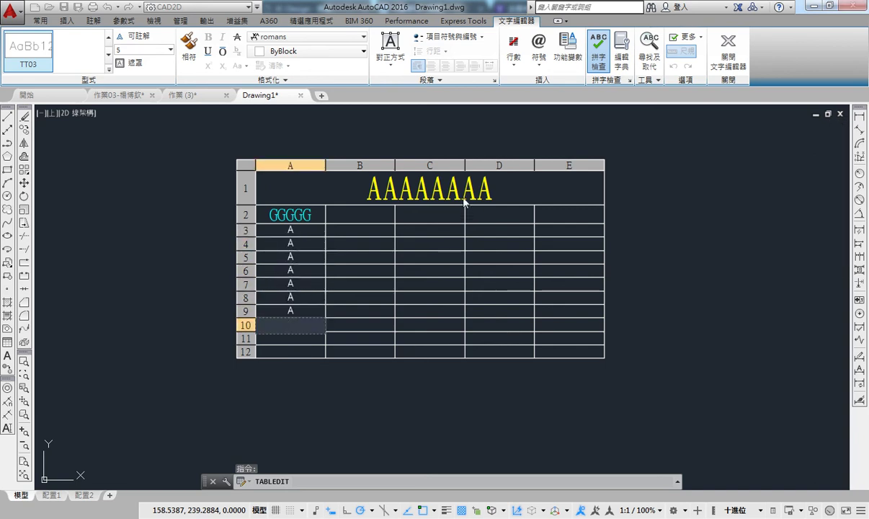
pyautogui.write('A')
pyautogui.press('Return')
# Exit table editing and bring up the Multileader Style Manager from the Leader panel
pyautogui.click(393, 397)
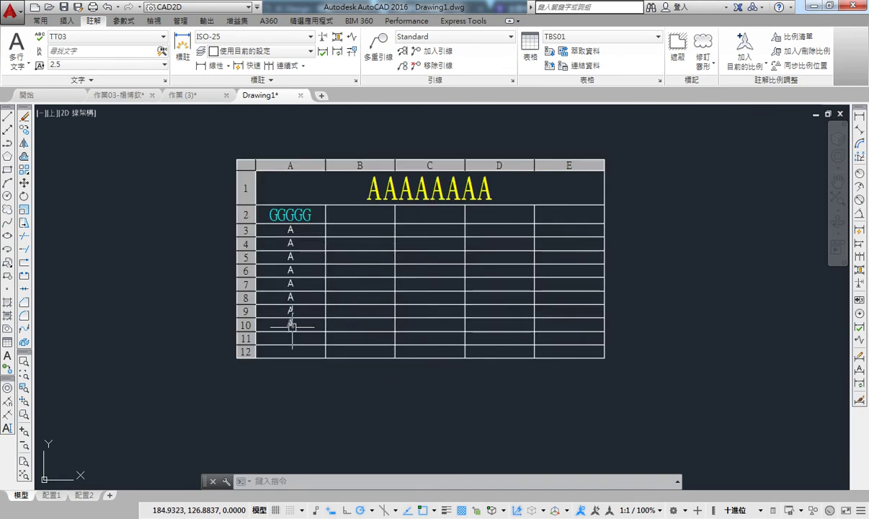
pyautogui.click(512, 80)
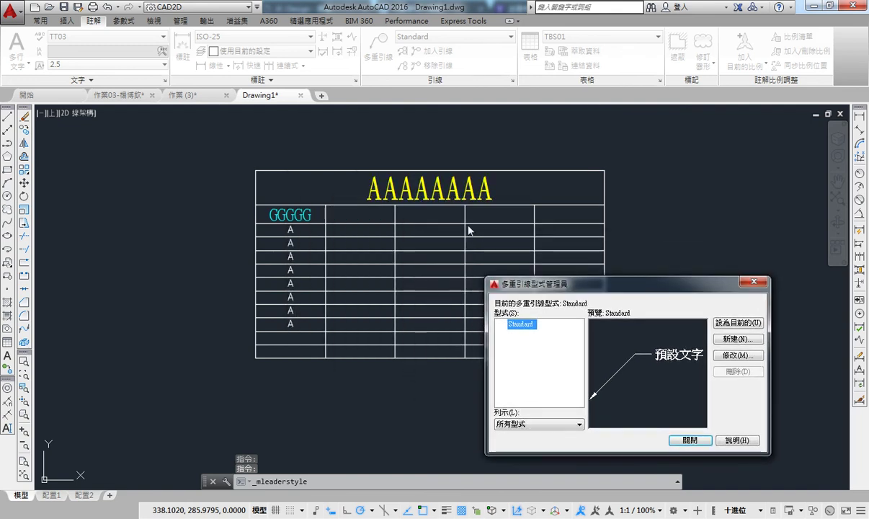